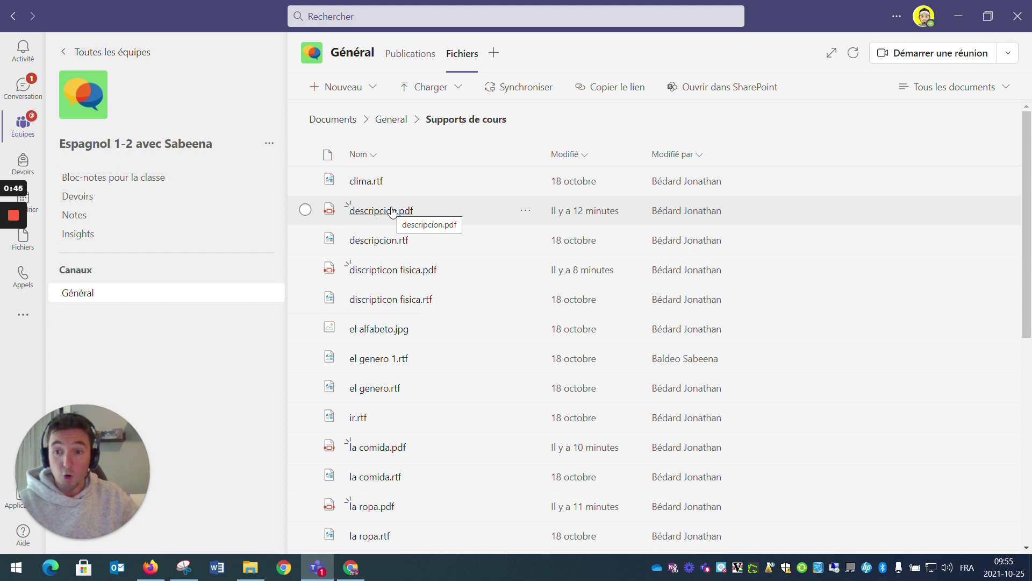
{"action": "left_click", "coordinate": [397, 215]}
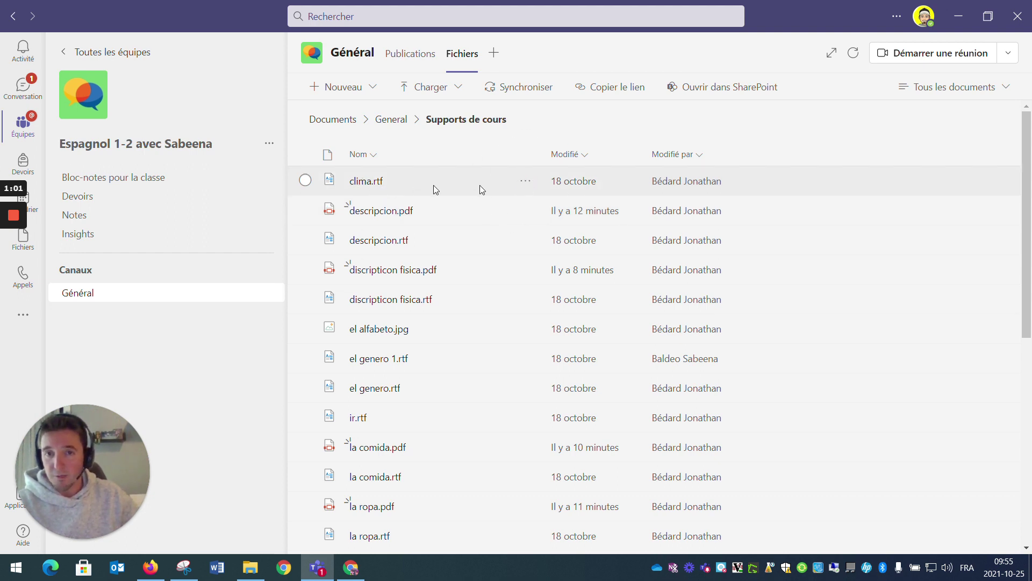
Download clima.rtf from the Supports de cours folder to the computer.
{"action": "left_click", "coordinate": [526, 184]}
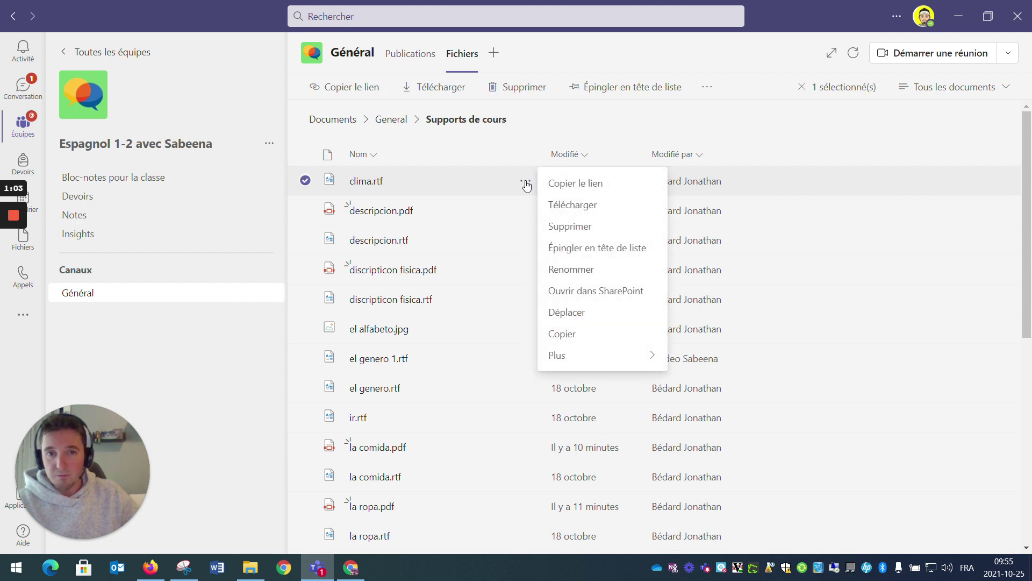
{"action": "left_click", "coordinate": [588, 209]}
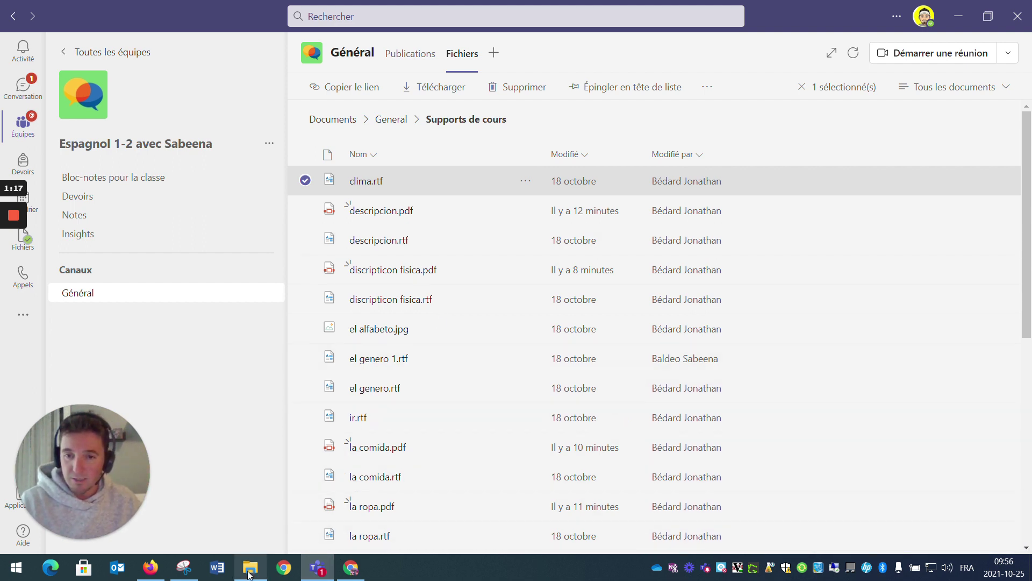
Switch to File Explorer and open the downloaded RTF file clima from the Téléchargements folder in Word.
{"action": "mouse_move", "coordinate": [249, 573]}
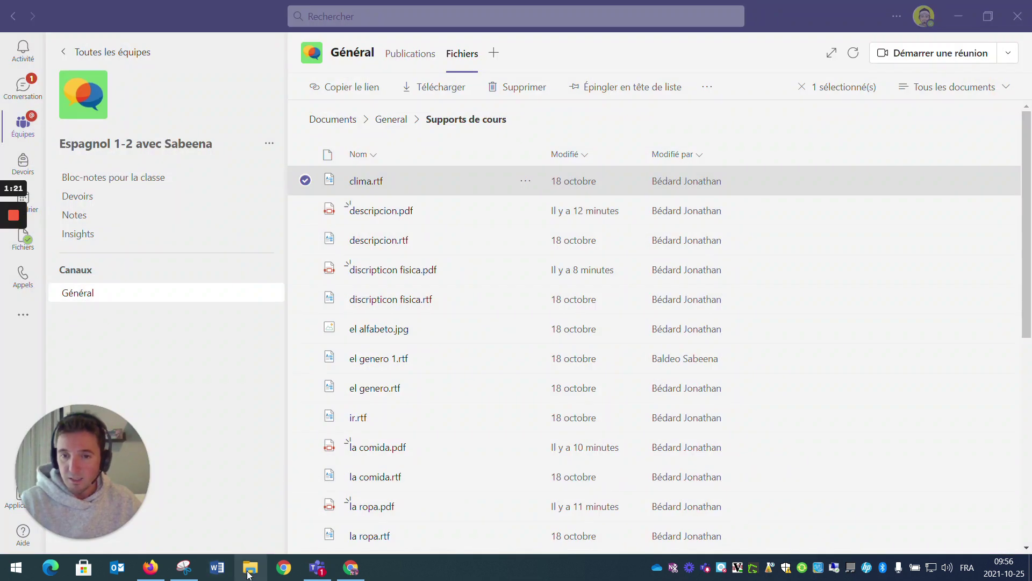
{"action": "left_click", "coordinate": [249, 573]}
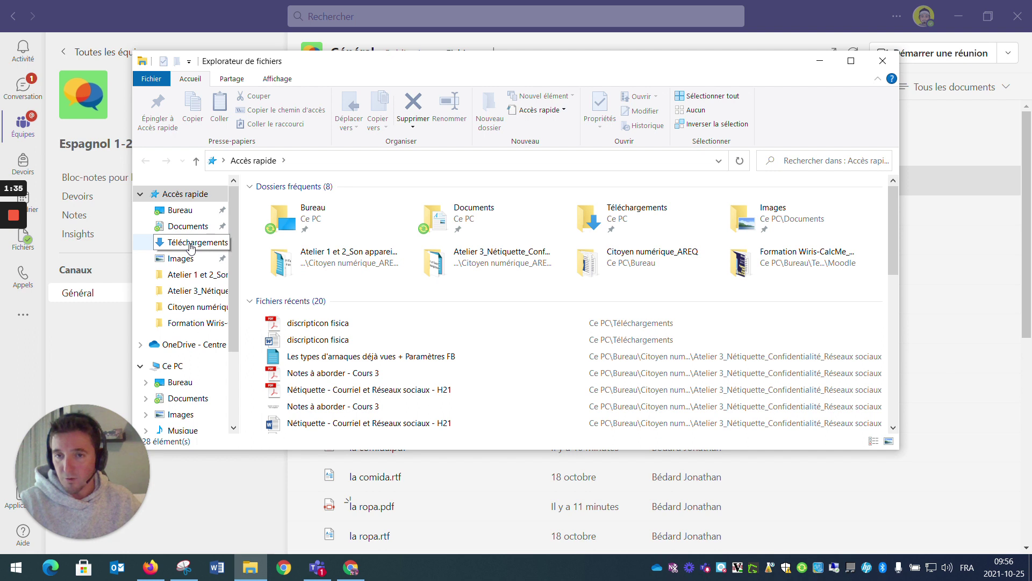
{"action": "left_click", "coordinate": [191, 243]}
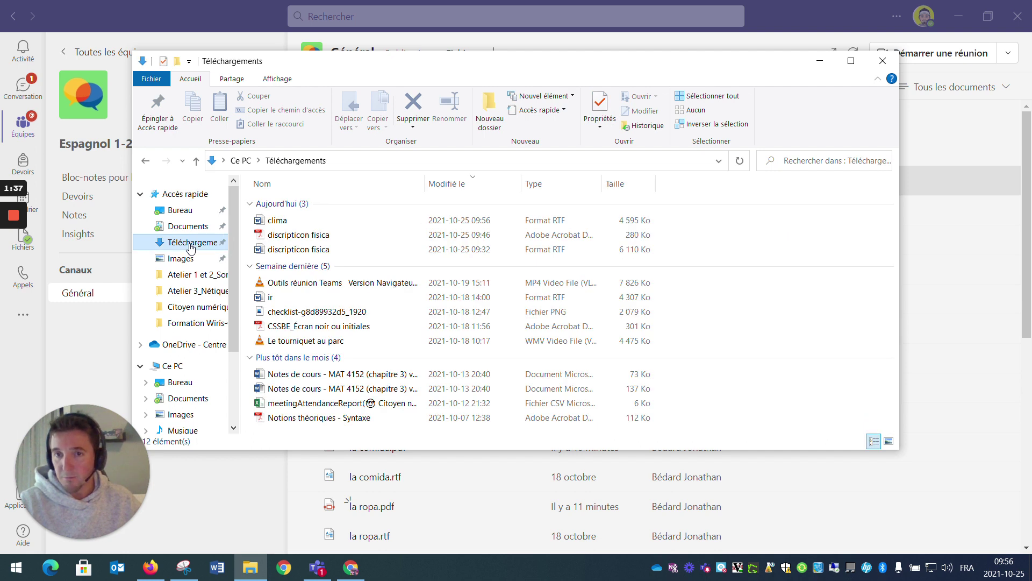
{"action": "key", "text": "ctrl"}
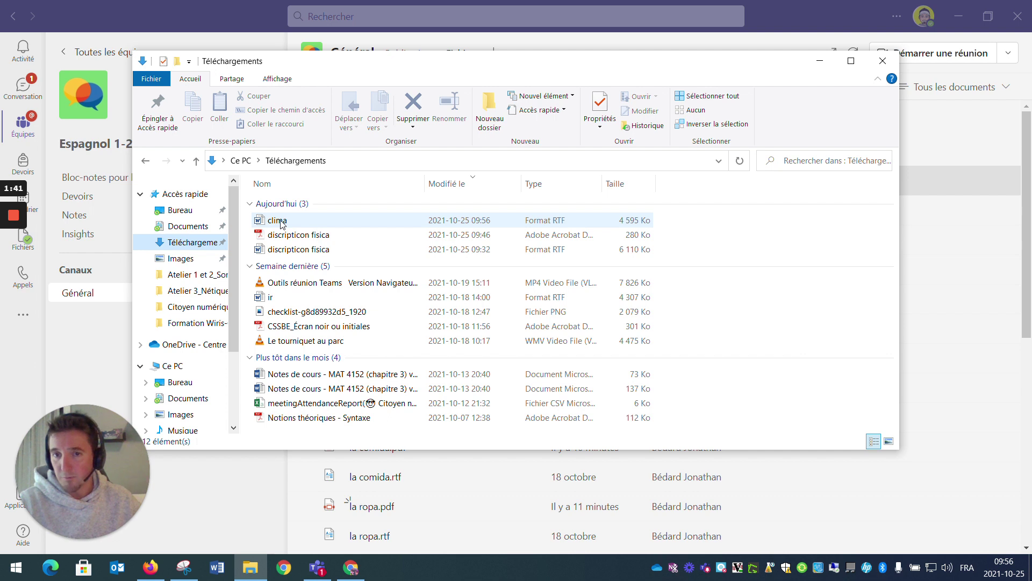
{"action": "double_click", "coordinate": [283, 222]}
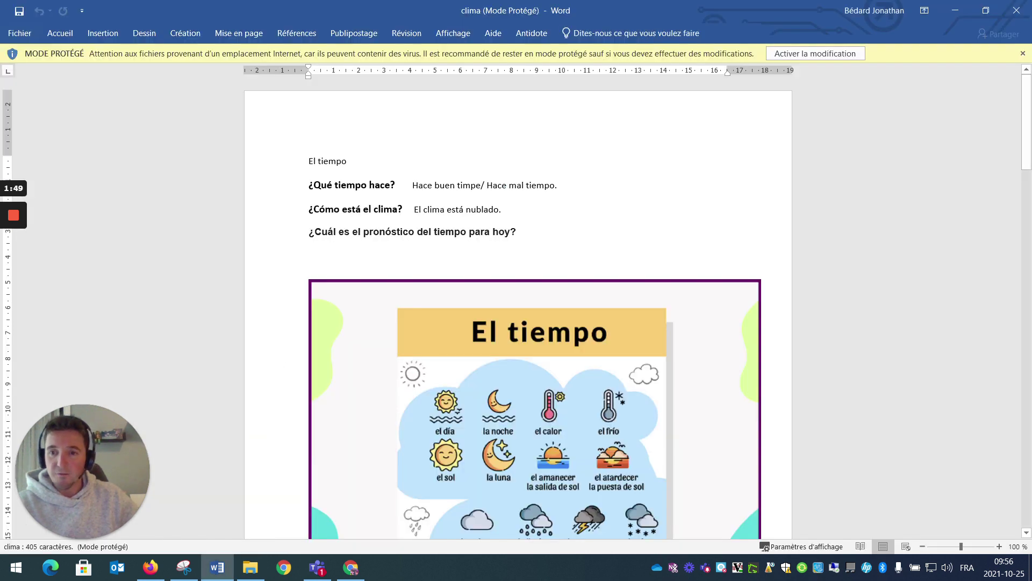
Take the clima document out of protected mode by enabling editing.
{"action": "left_click", "coordinate": [23, 38]}
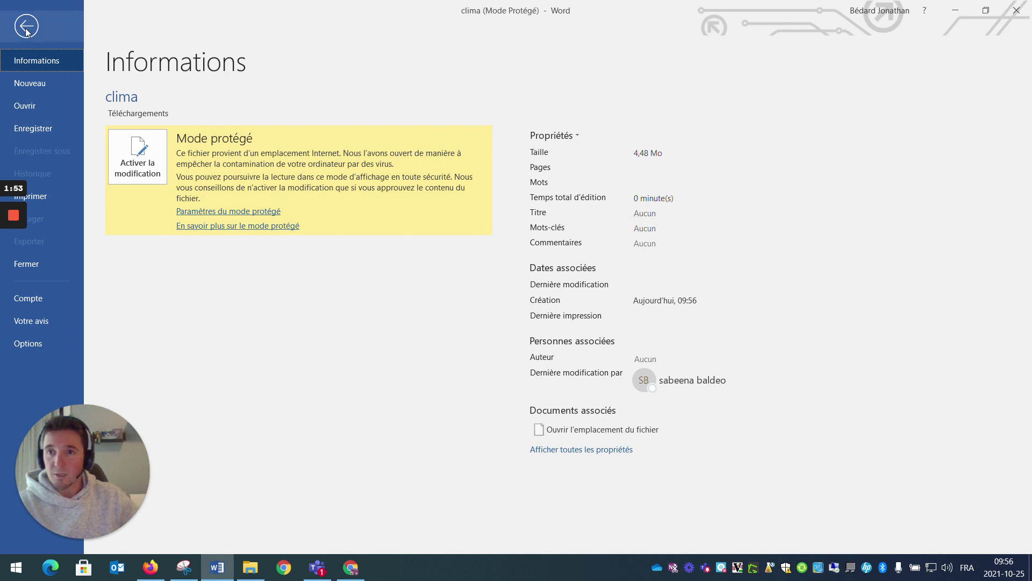
{"action": "left_click", "coordinate": [25, 27]}
{"action": "left_click", "coordinate": [68, 54]}
{"action": "left_click", "coordinate": [850, 52]}
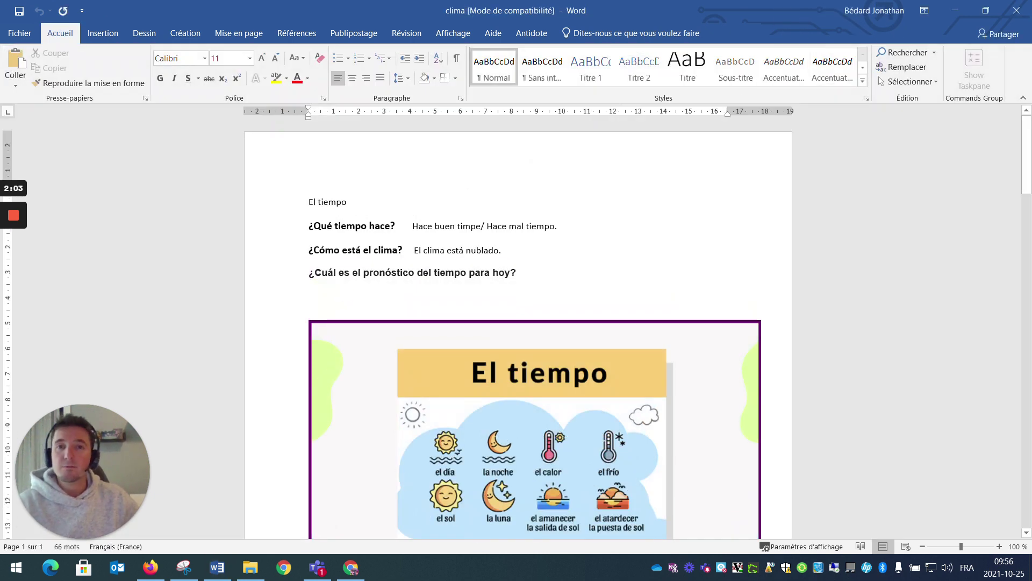
Save a copy of the document as a PDF named clima in the Téléchargements folder.
{"action": "left_click", "coordinate": [12, 37]}
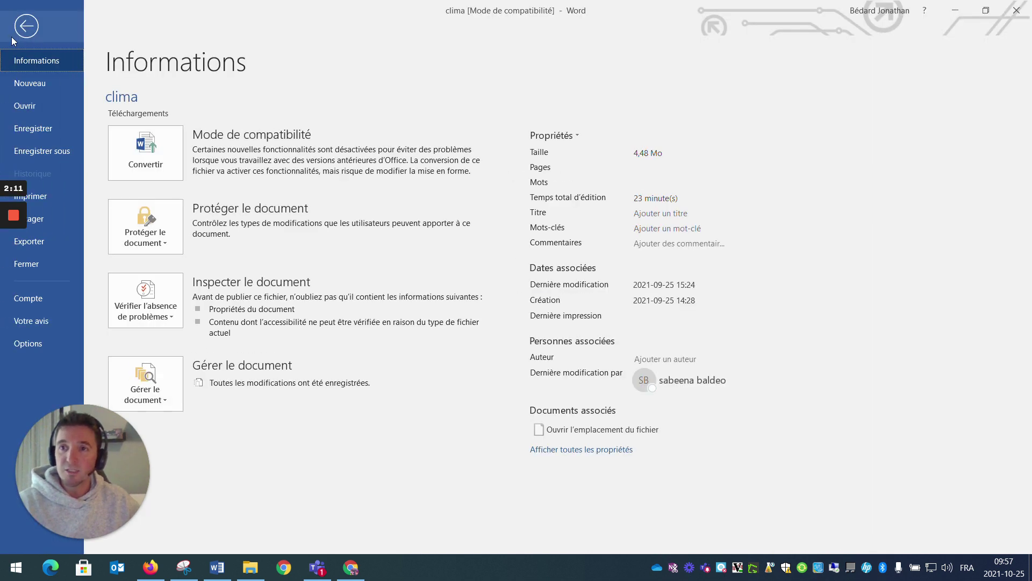
{"action": "left_click", "coordinate": [49, 152]}
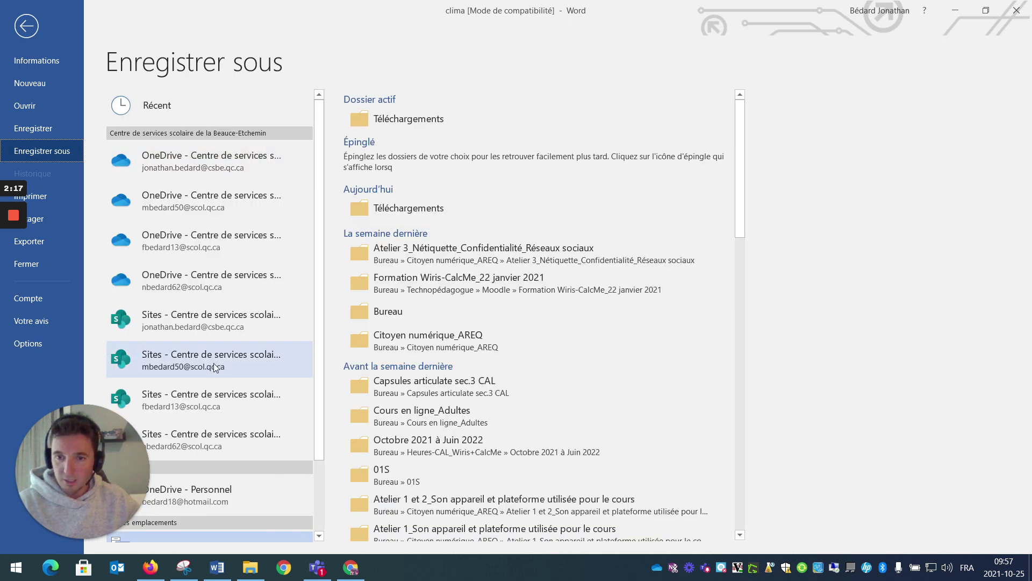
{"action": "scroll", "coordinate": [217, 369], "scroll_direction": "down", "scroll_amount": 2}
{"action": "left_click_drag", "start_coordinate": [118, 451], "coordinate": [984, 442]}
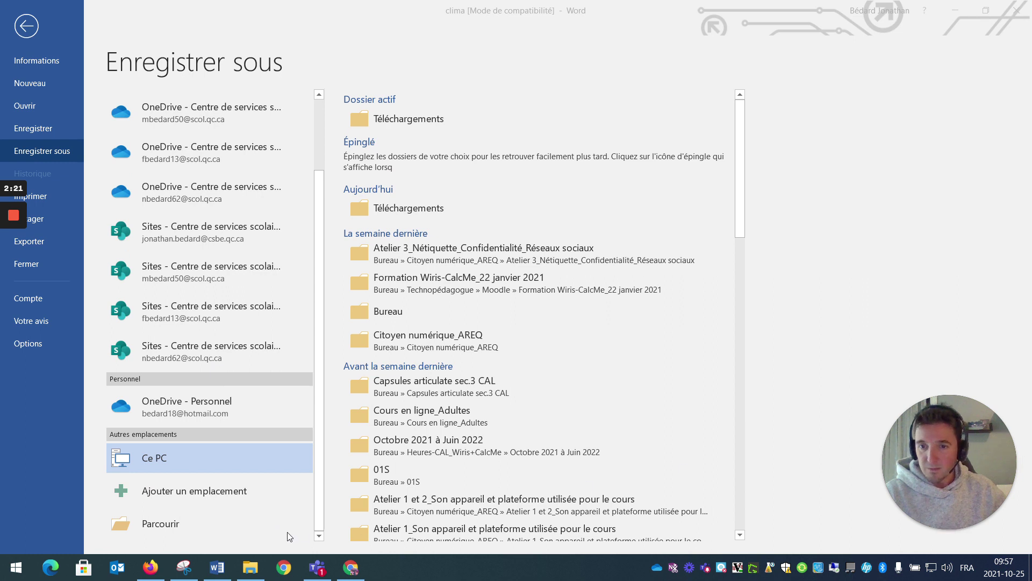
{"action": "left_click", "coordinate": [144, 525]}
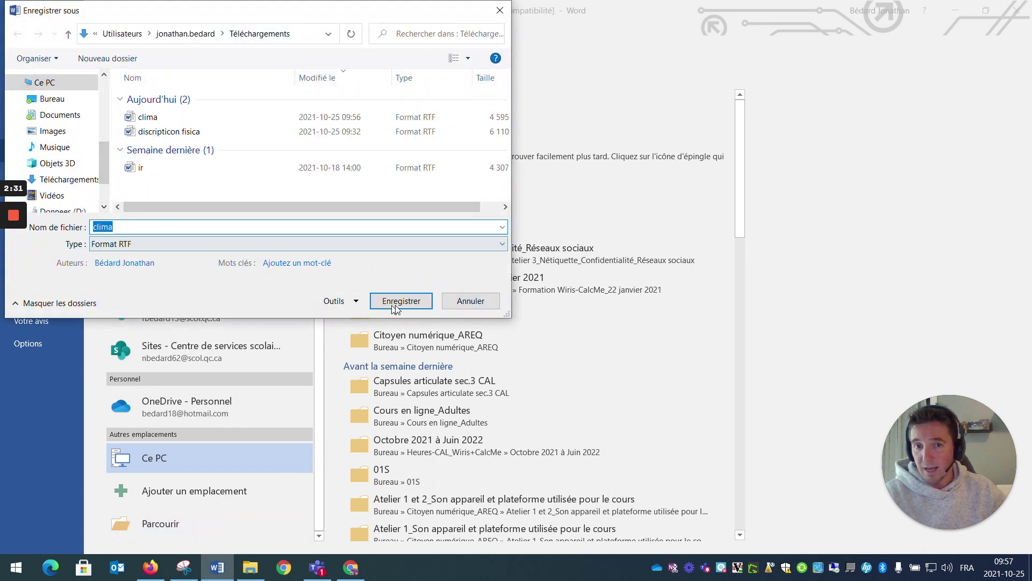
{"action": "left_click", "coordinate": [130, 245]}
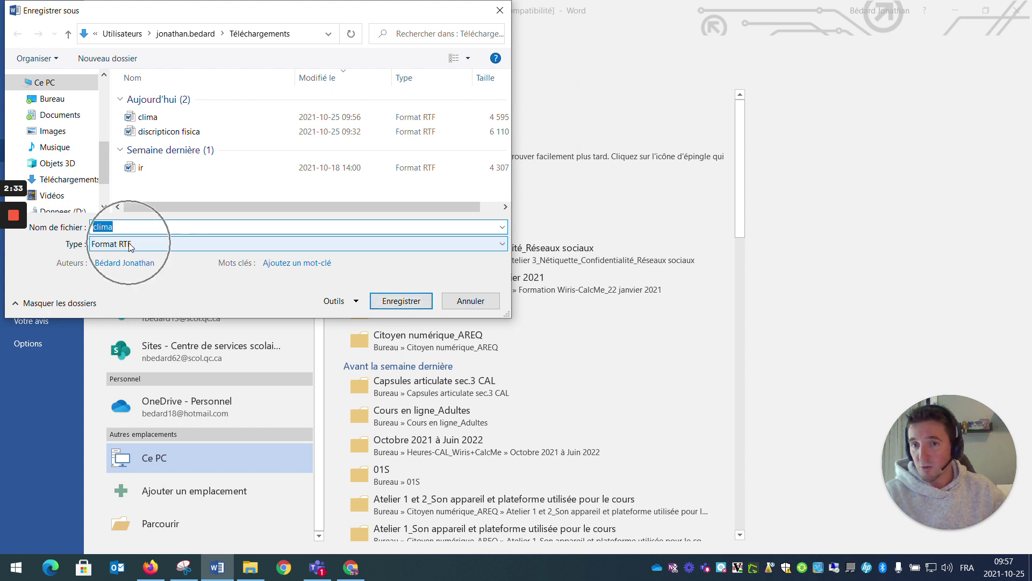
{"action": "left_click", "coordinate": [133, 244]}
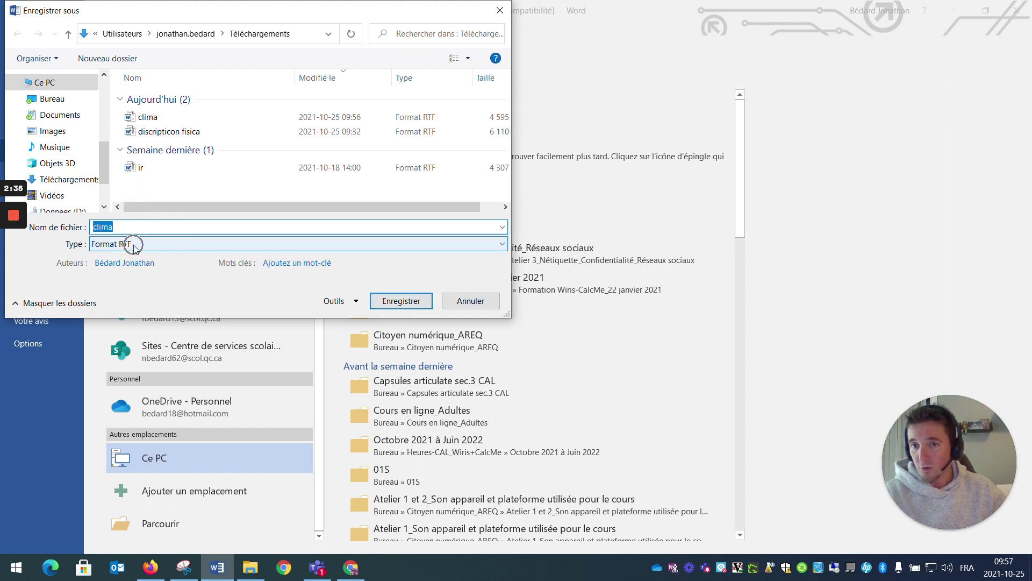
{"action": "left_click", "coordinate": [133, 244]}
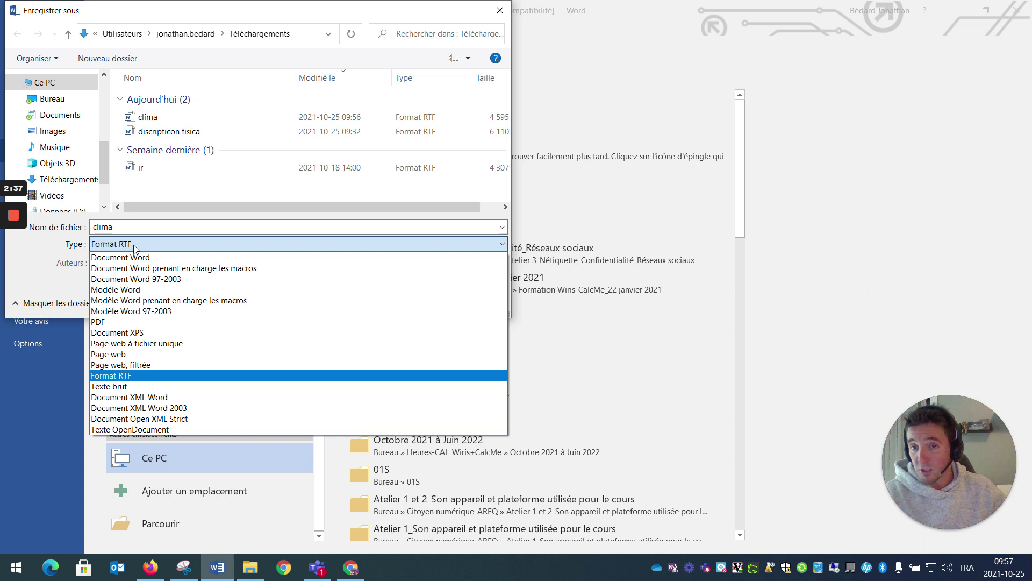
{"action": "left_click", "coordinate": [111, 322]}
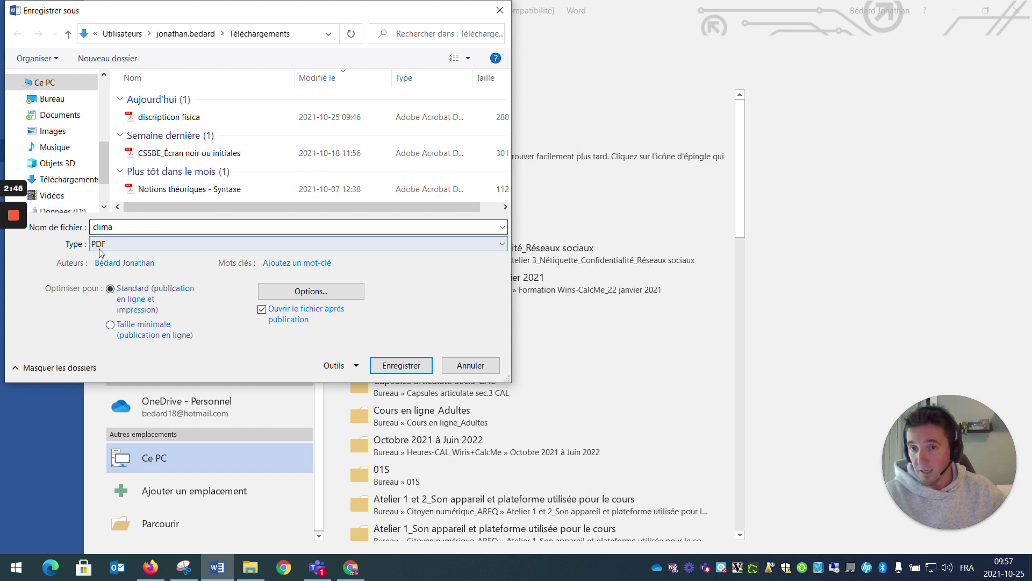
{"action": "left_click", "coordinate": [386, 367]}
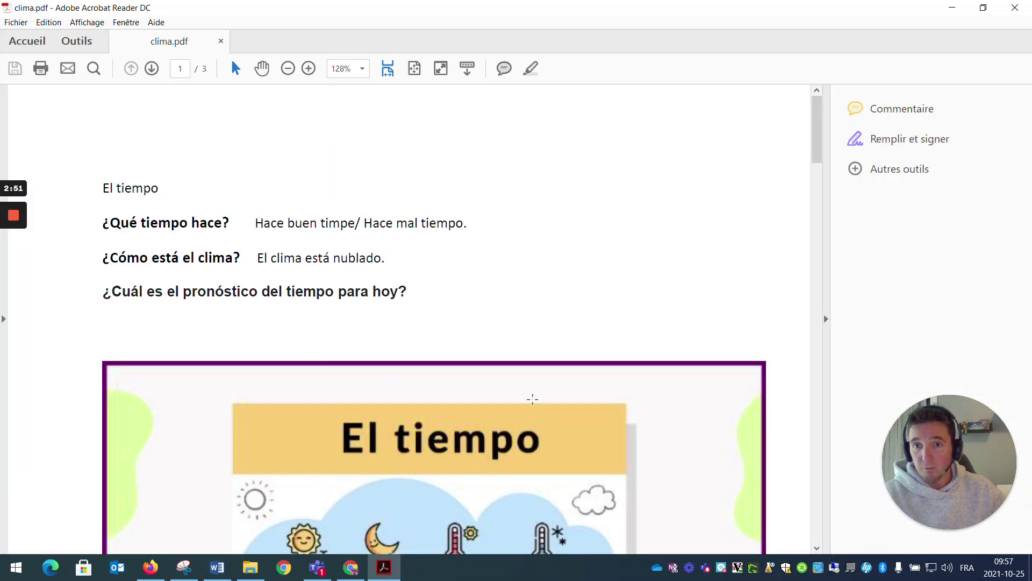
Look over the exported clima.pdf, and close both the PDF and the Word document.
{"action": "scroll", "coordinate": [520, 272], "scroll_direction": "down", "scroll_amount": 5}
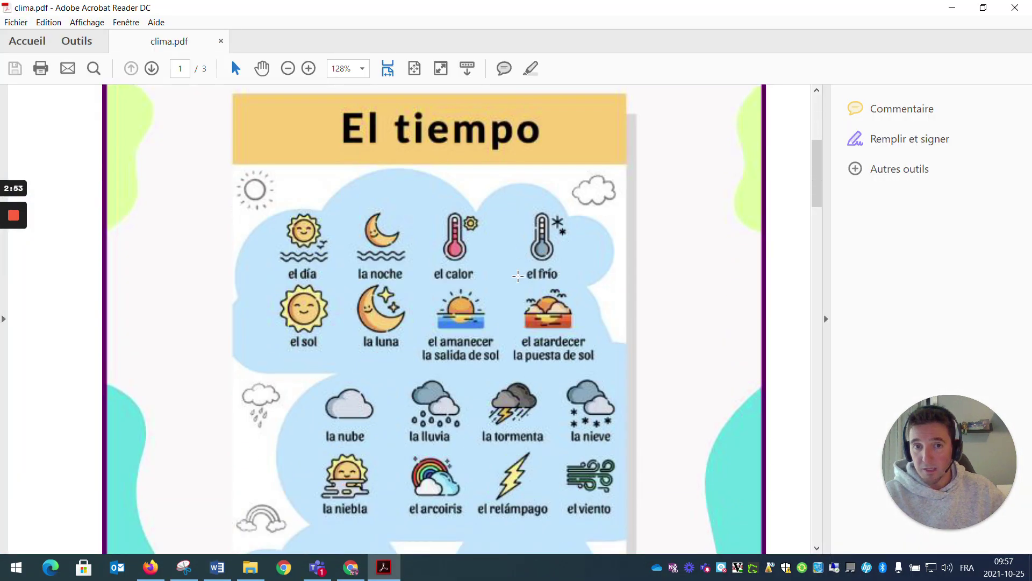
{"action": "scroll", "coordinate": [512, 272], "scroll_direction": "up", "scroll_amount": 5}
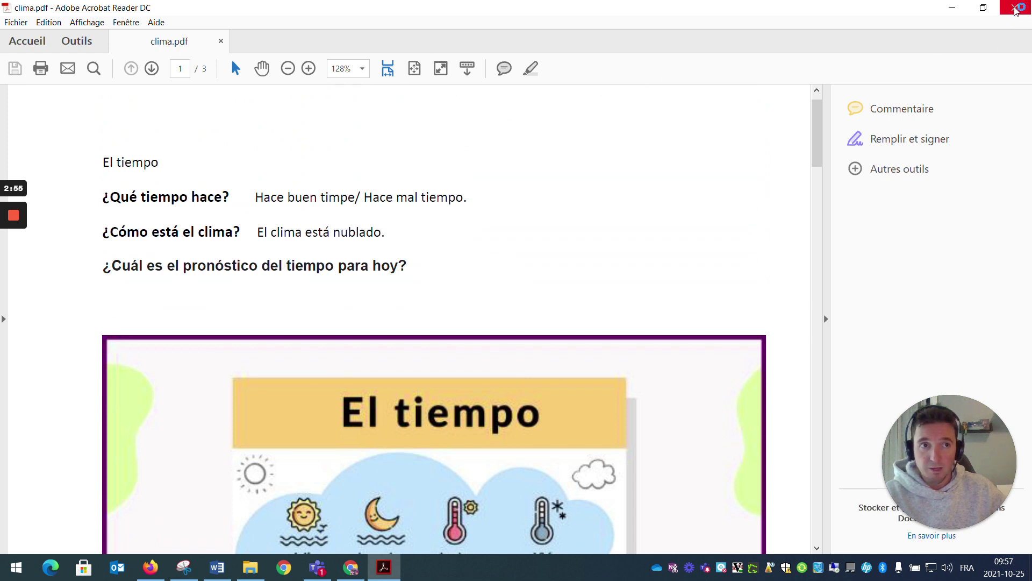
{"action": "left_click", "coordinate": [1016, 8]}
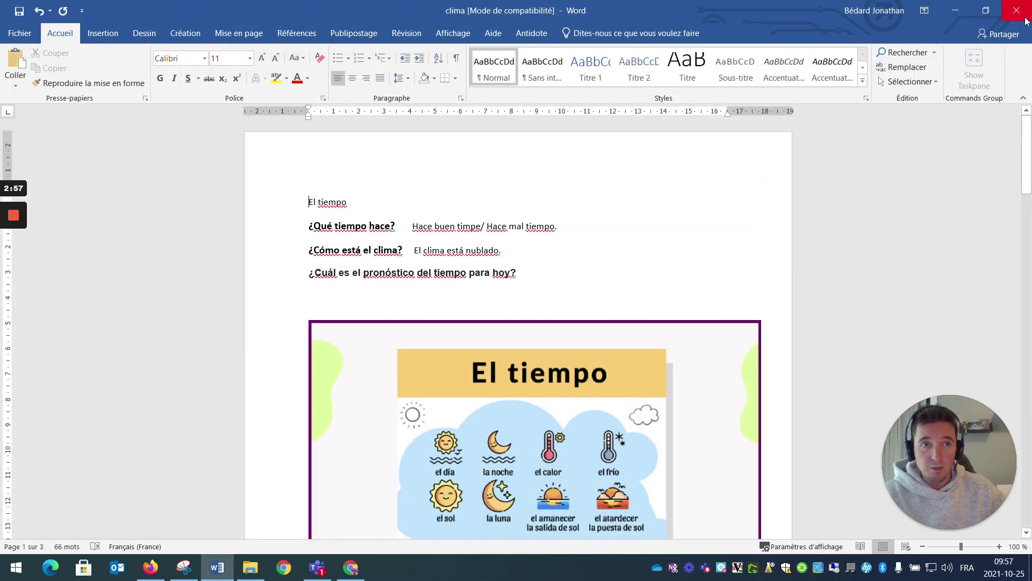
{"action": "left_click", "coordinate": [1019, 15]}
{"action": "left_click", "coordinate": [516, 310]}
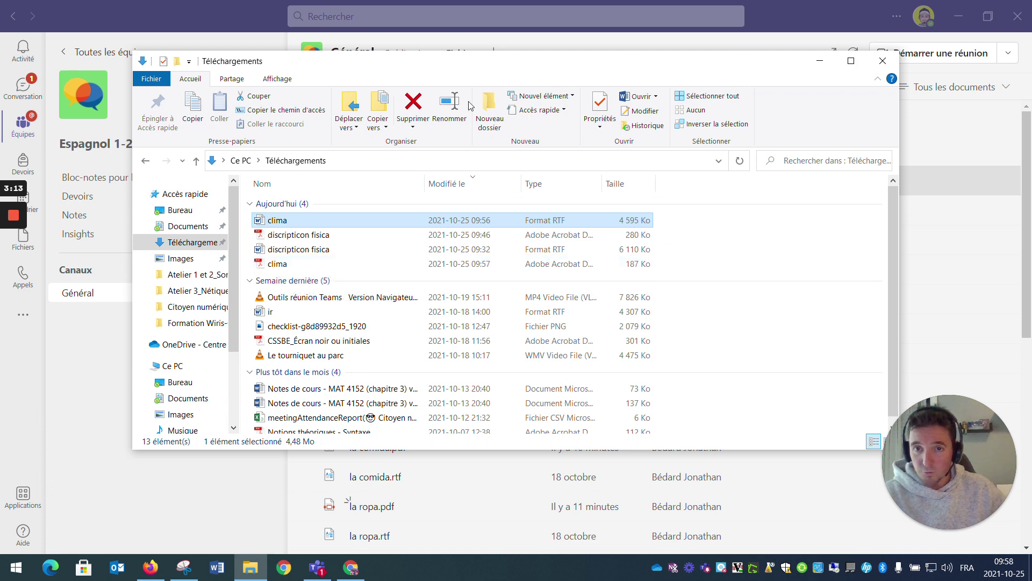
Upload the clima PDF from the Téléchargements folder into the Supports de cours folder in Teams.
{"action": "left_click_drag", "start_coordinate": [493, 52], "coordinate": [11, 578]}
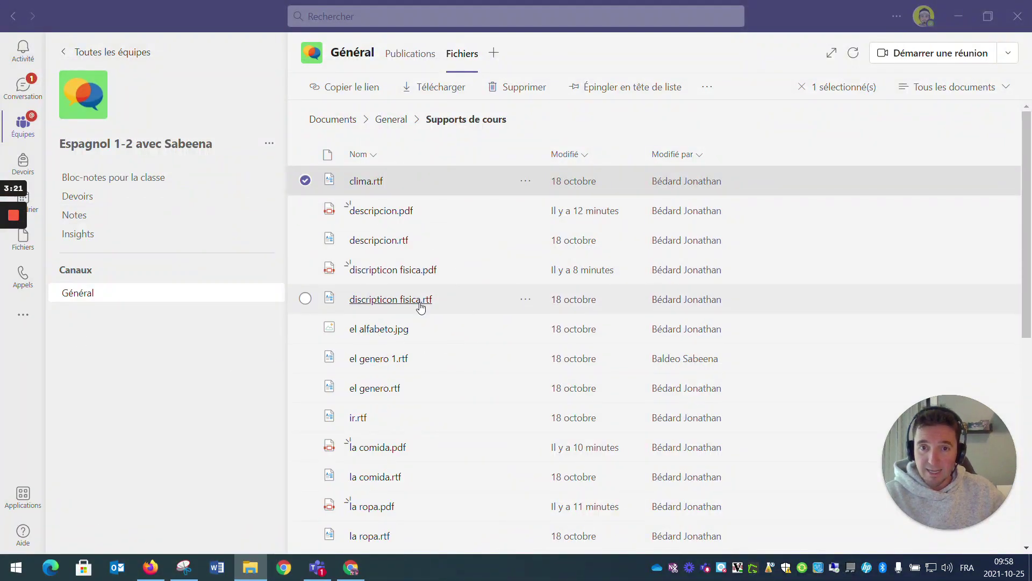
{"action": "key", "text": "alt+Tab"}
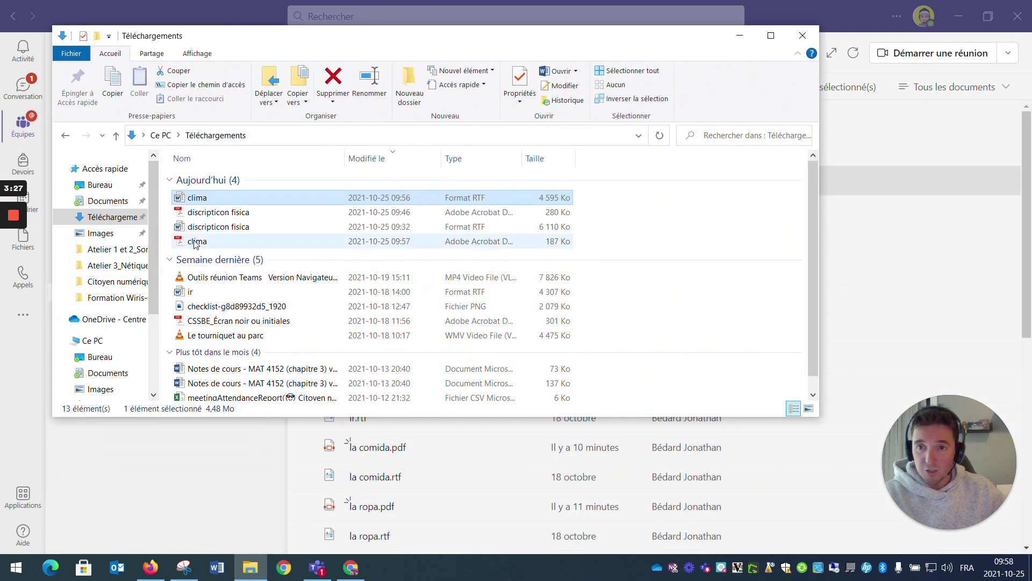
{"action": "left_click", "coordinate": [194, 243]}
{"action": "left_click_drag", "start_coordinate": [194, 243], "coordinate": [655, 333]}
{"action": "left_click_drag", "start_coordinate": [762, 347], "coordinate": [862, 357]}
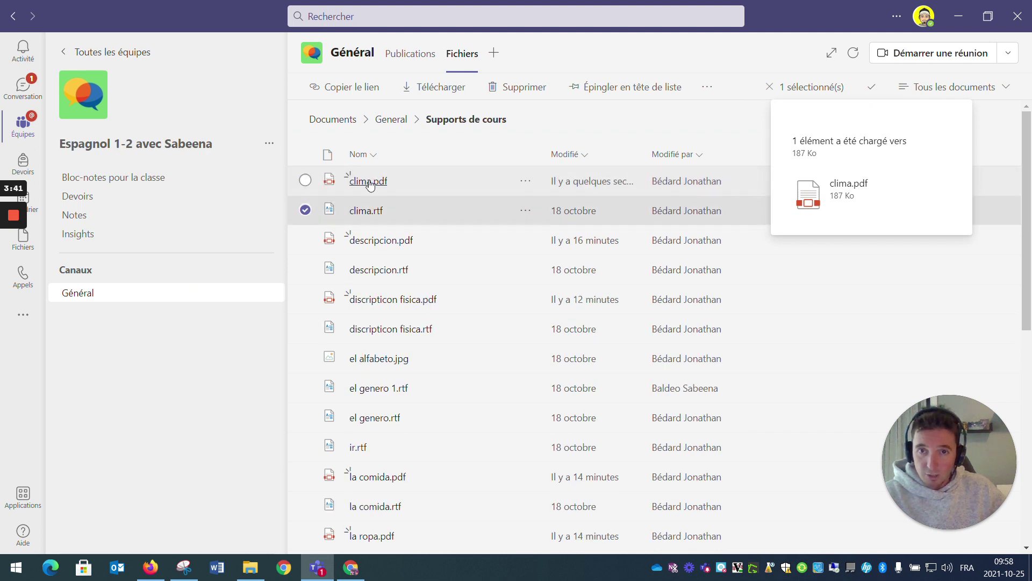
{"action": "left_click", "coordinate": [367, 182]}
{"action": "left_click", "coordinate": [366, 183]}
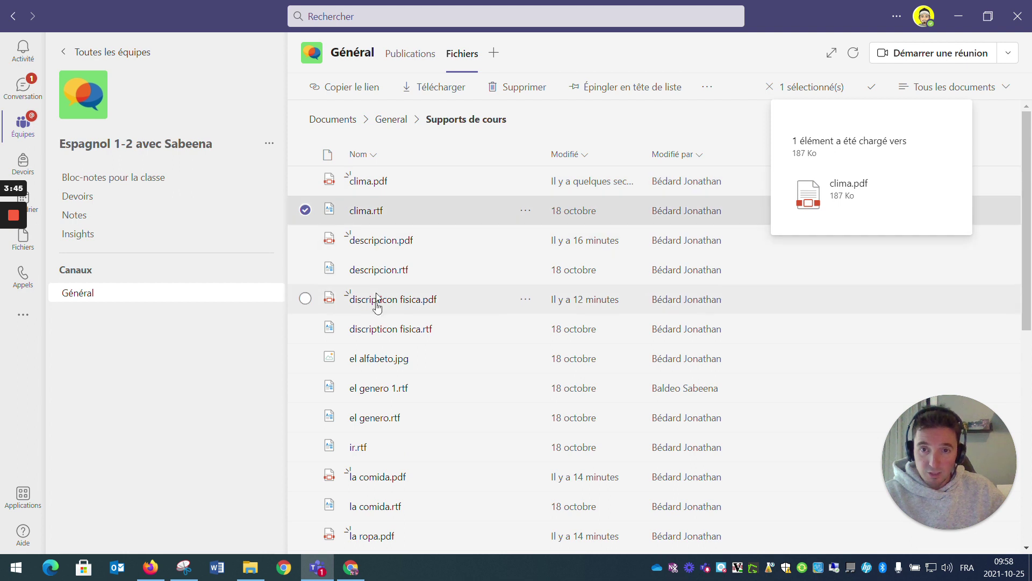
{"action": "left_click", "coordinate": [401, 365]}
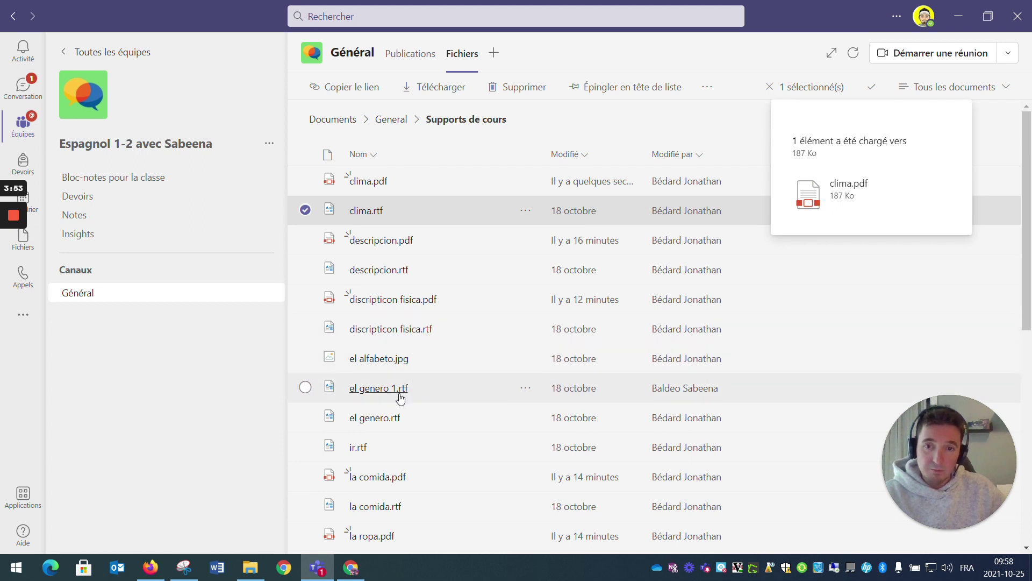
{"action": "left_click", "coordinate": [400, 417]}
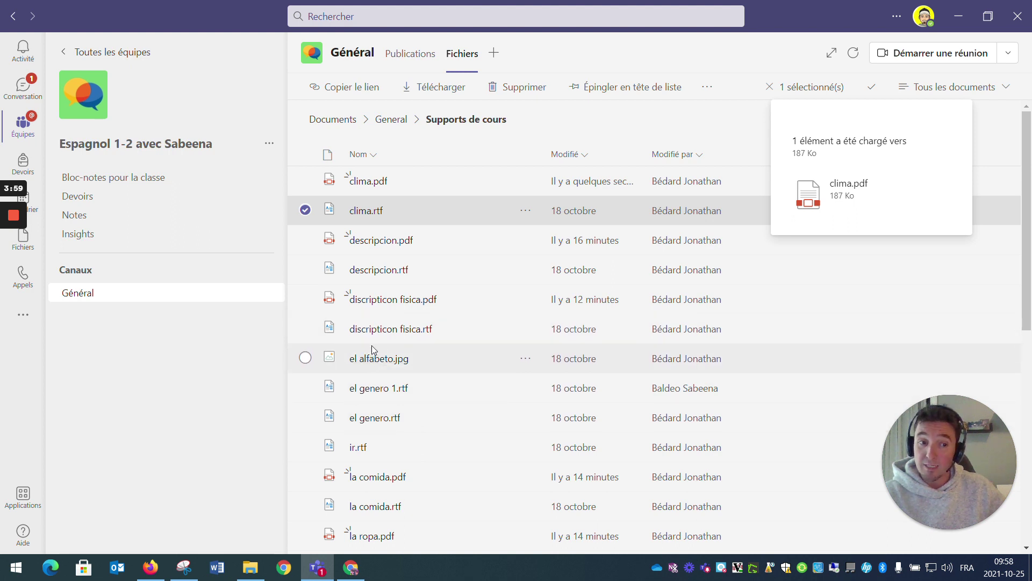
{"action": "left_click", "coordinate": [366, 183]}
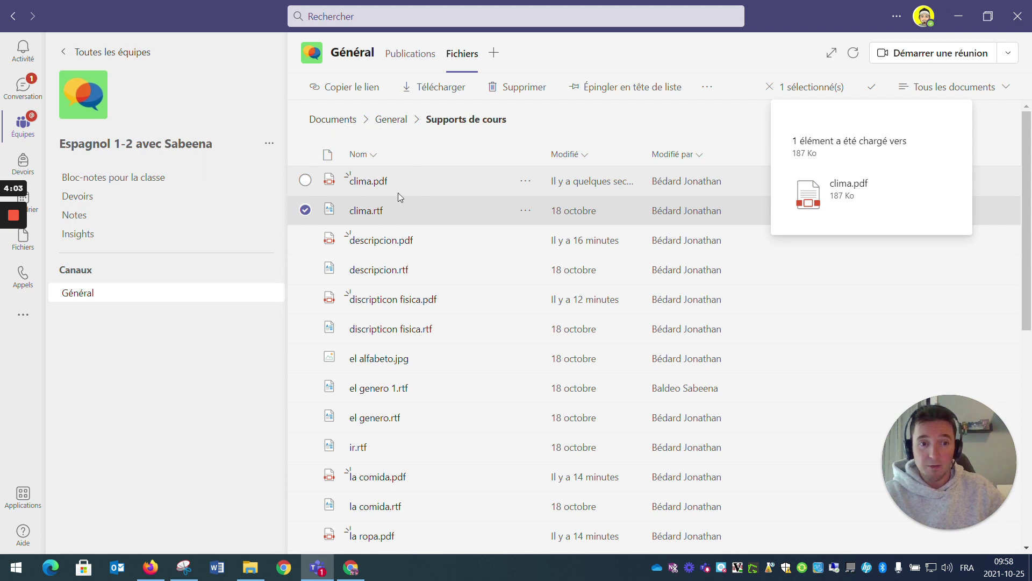